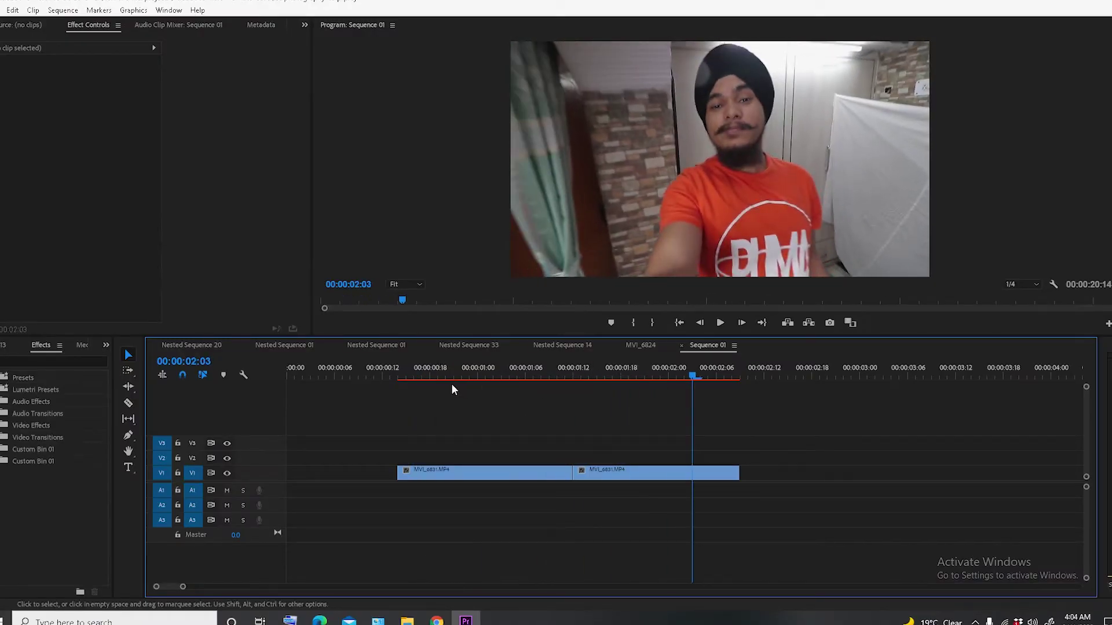
Set the spidyString web clip on V2 to Screen blend mode
{"action": "mouse_move", "coordinate": [409, 378]}
{"action": "left_mouse_down"}
{"action": "mouse_move", "coordinate": [675, 376]}
{"action": "mouse_move", "coordinate": [517, 377]}
{"action": "left_mouse_up"}
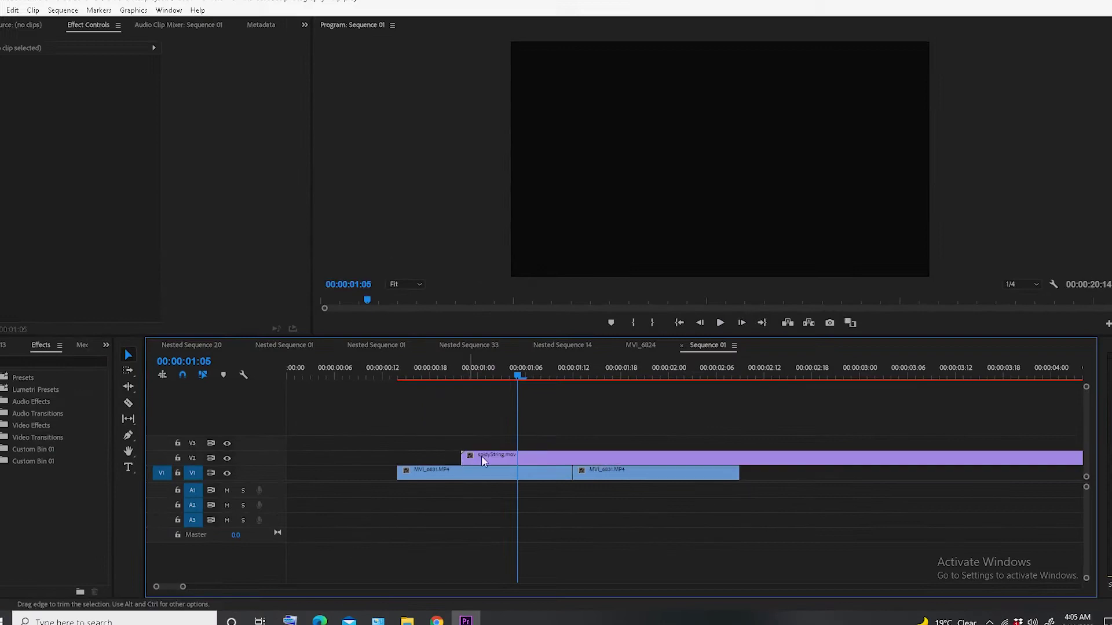
{"action": "left_click", "coordinate": [585, 461]}
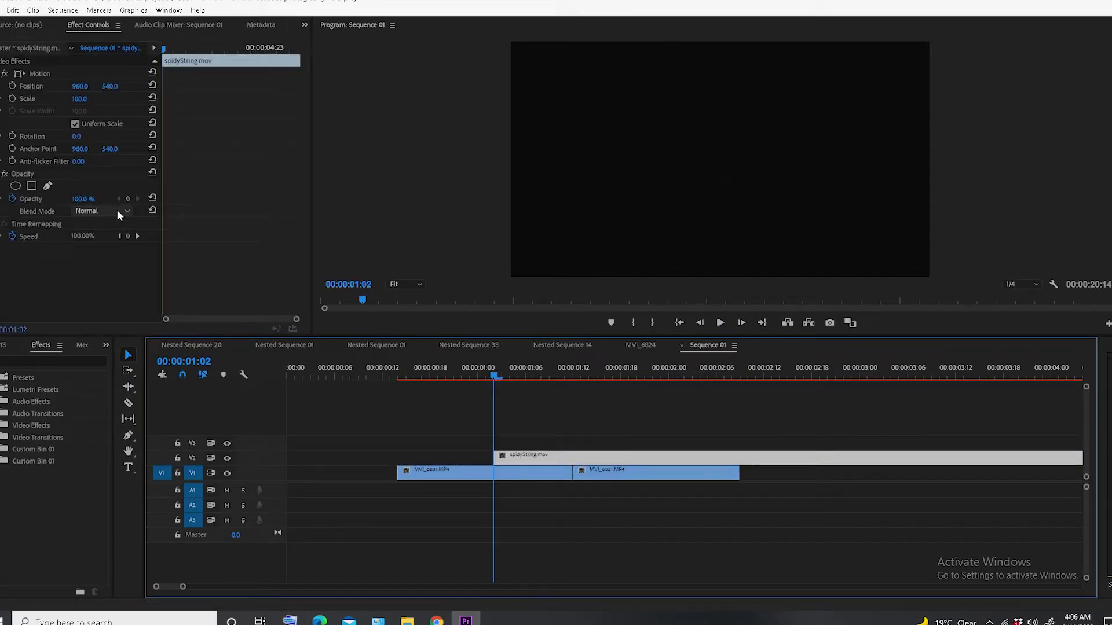
{"action": "left_click", "coordinate": [113, 211]}
{"action": "left_click", "coordinate": [123, 331]}
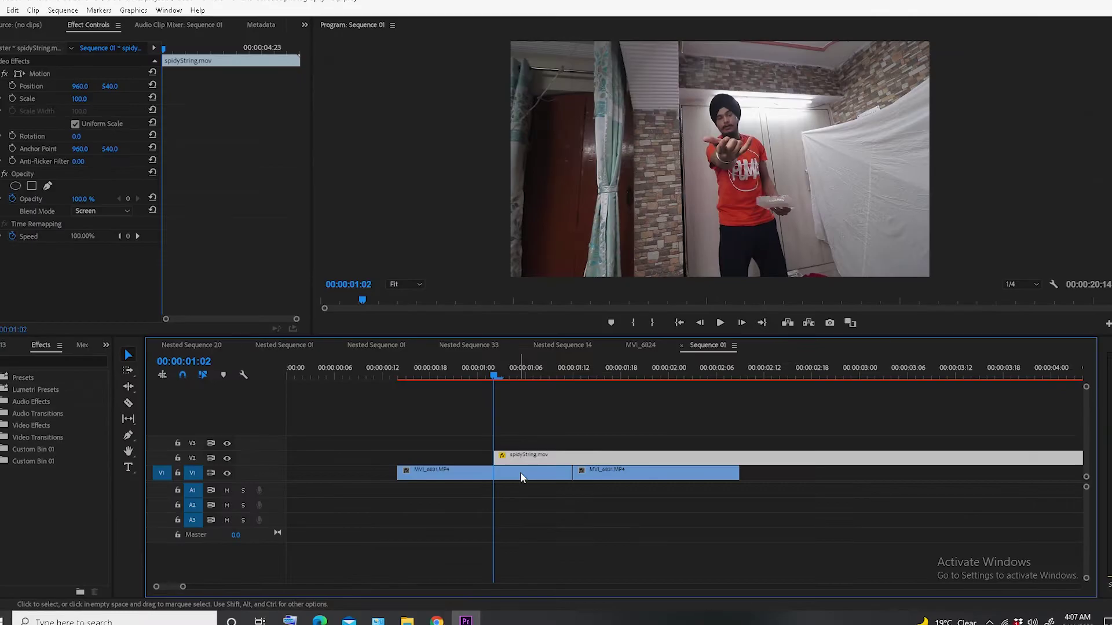
Lower the first V1 footage clip's opacity to 59%
{"action": "left_click", "coordinate": [520, 476]}
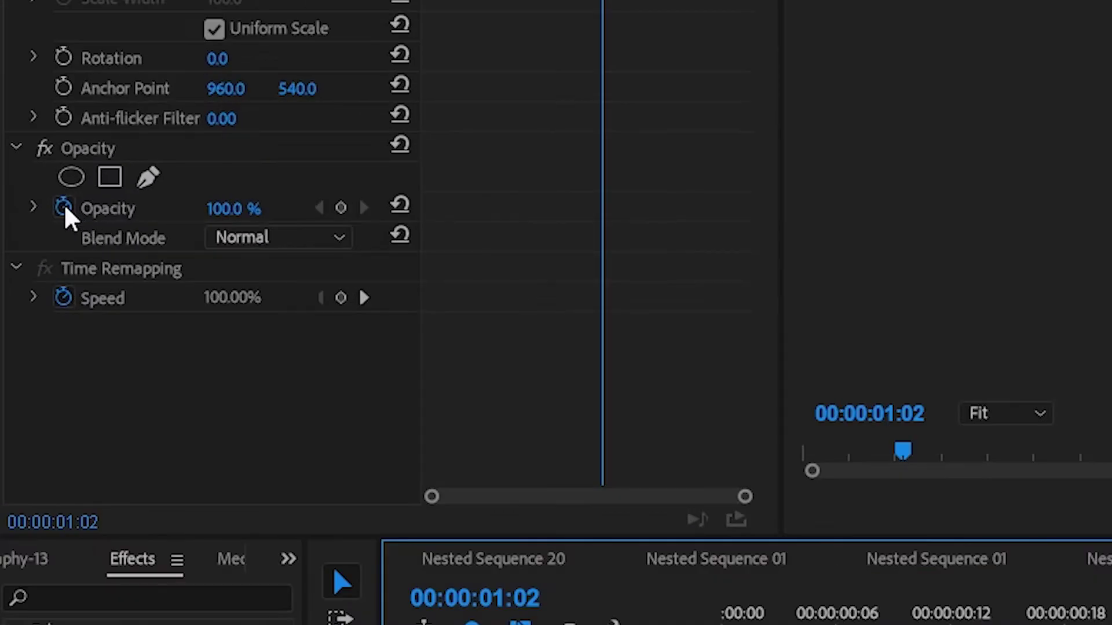
{"action": "left_click", "coordinate": [35, 199]}
{"action": "mouse_move", "coordinate": [226, 219]}
{"action": "left_mouse_down"}
{"action": "mouse_move", "coordinate": [204, 218]}
{"action": "mouse_move", "coordinate": [718, 460]}
{"action": "left_mouse_up"}
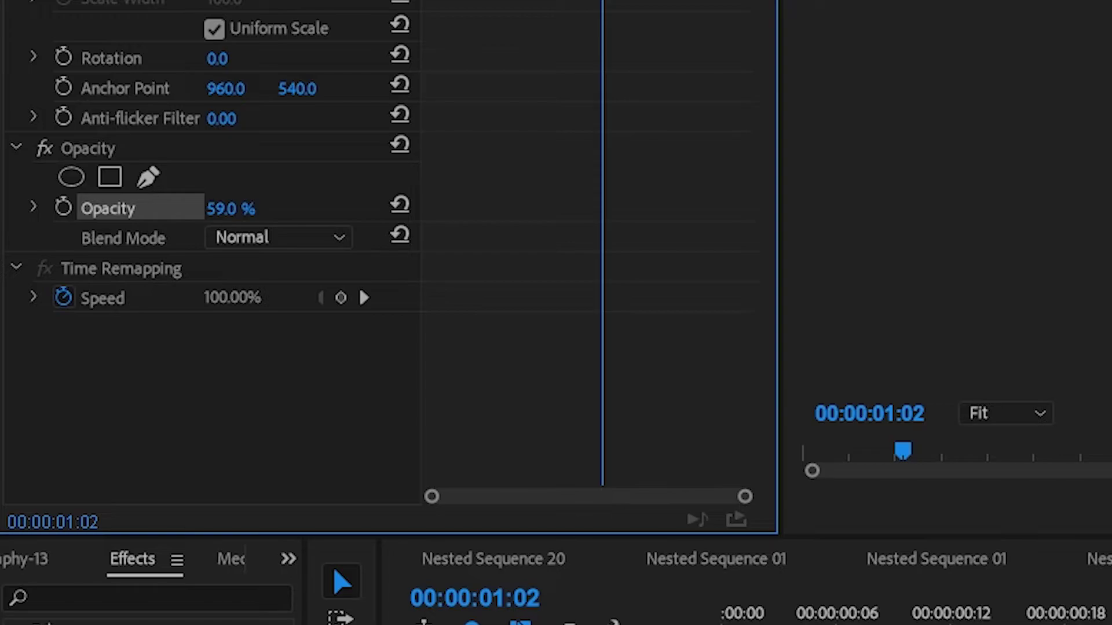
Move the web clip to the throw frame and enable Position and Scale keyframes
{"action": "left_click", "coordinate": [426, 375]}
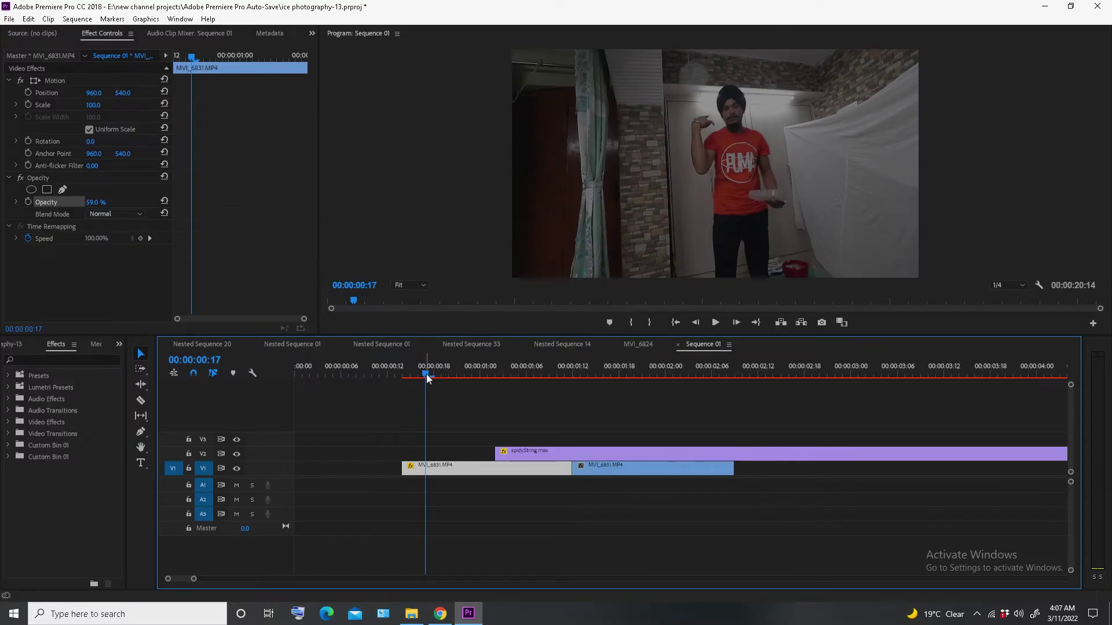
{"action": "left_click_drag", "start_coordinate": [428, 379], "coordinate": [460, 371]}
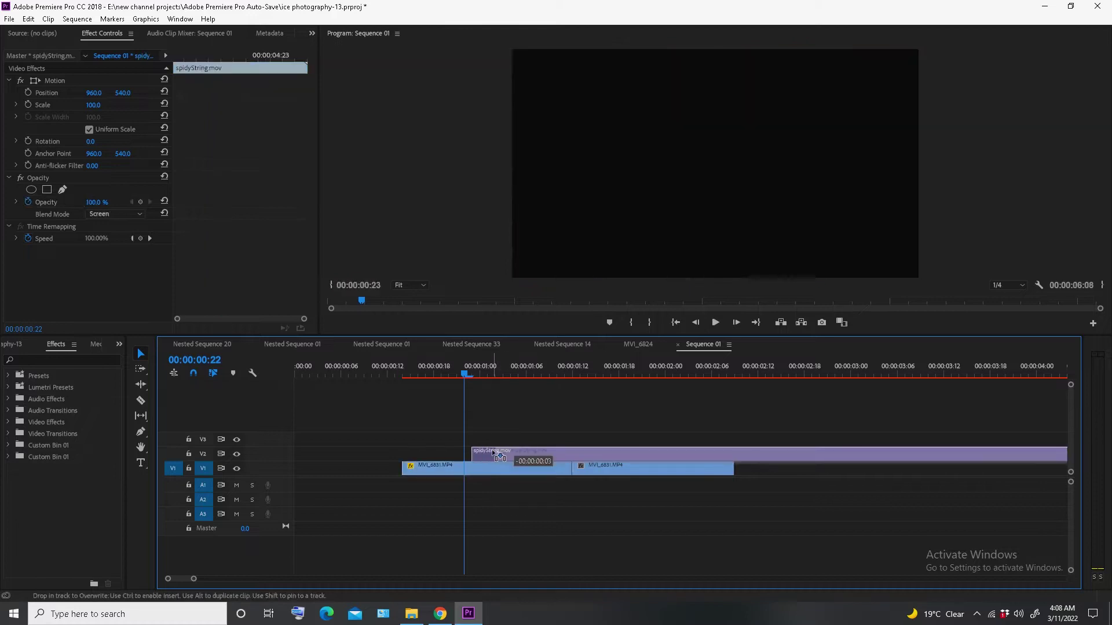
{"action": "left_click_drag", "start_coordinate": [506, 451], "coordinate": [474, 451]}
{"action": "left_click", "coordinate": [61, 92]}
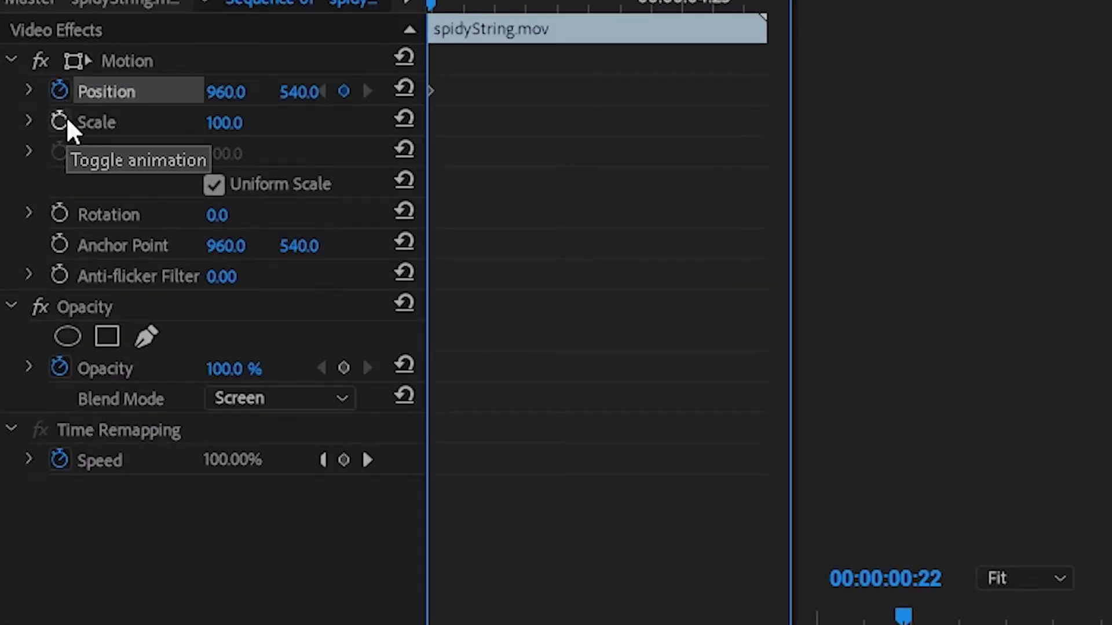
{"action": "left_click", "coordinate": [61, 119]}
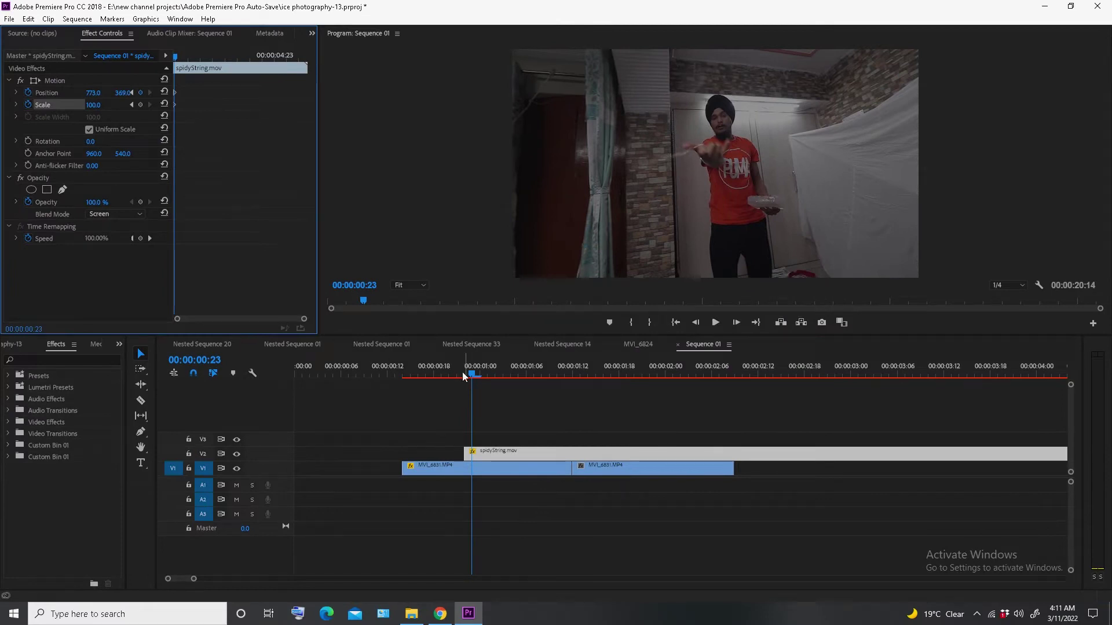
Step frame by frame, keyframing the web clip to follow the hand at about 141% scale
{"action": "left_click", "coordinate": [472, 375]}
{"action": "key", "text": "Right"}
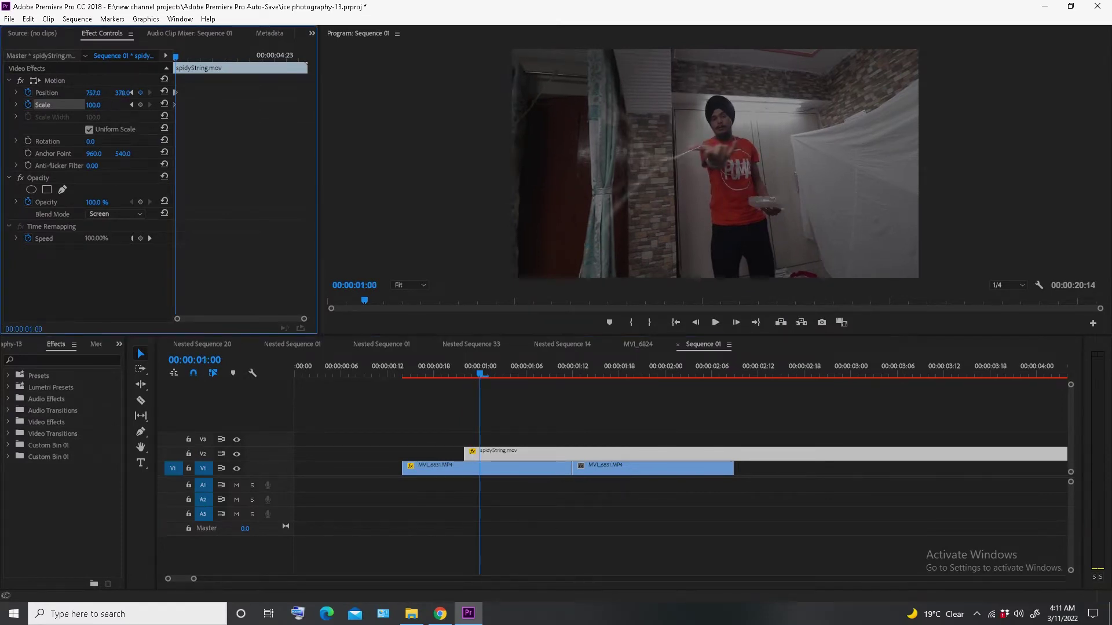
{"action": "key", "text": "Right"}
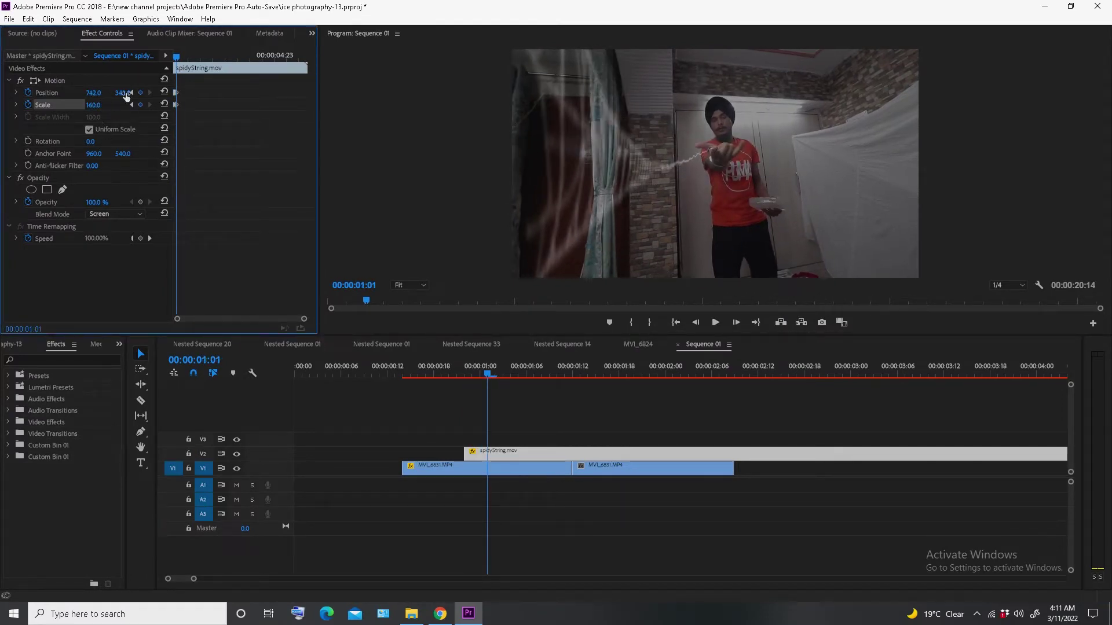
{"action": "key", "text": "Right"}
{"action": "key", "text": "Right"}
{"action": "key", "text": "Right"}
{"action": "key", "text": "Right"}
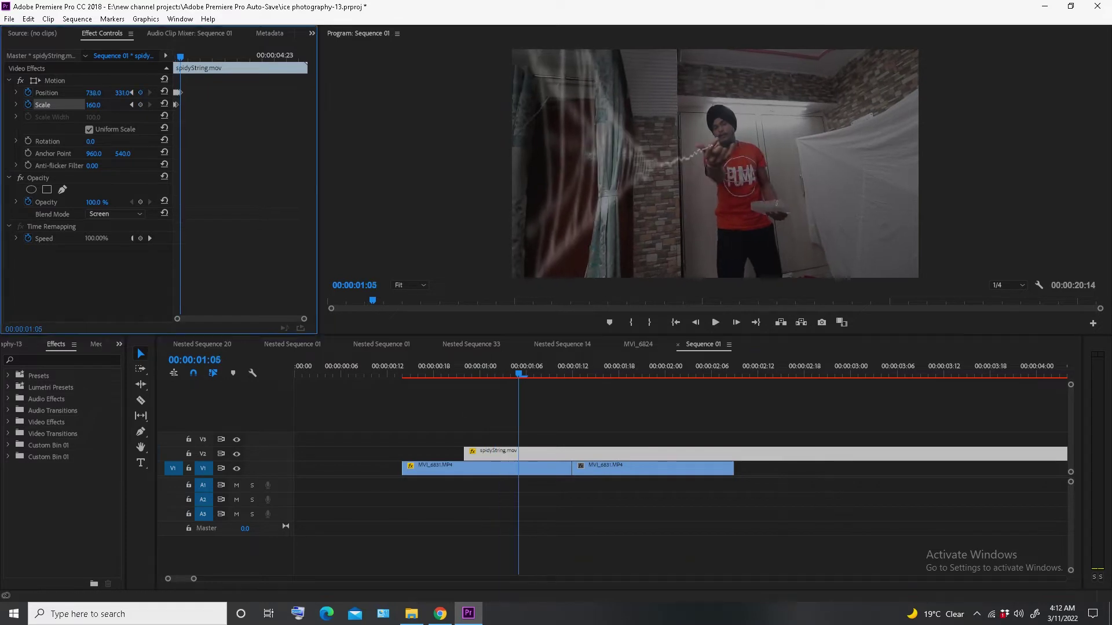
{"action": "key", "text": "Right"}
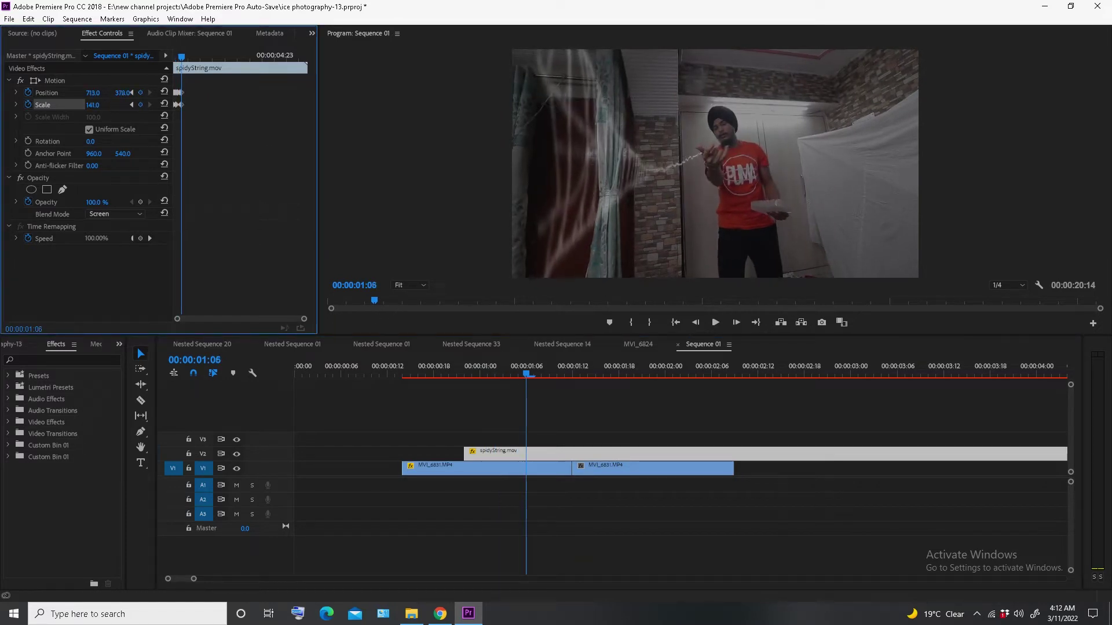
{"action": "key", "text": "Right"}
{"action": "key", "text": "Right"}
{"action": "key", "text": "Right"}
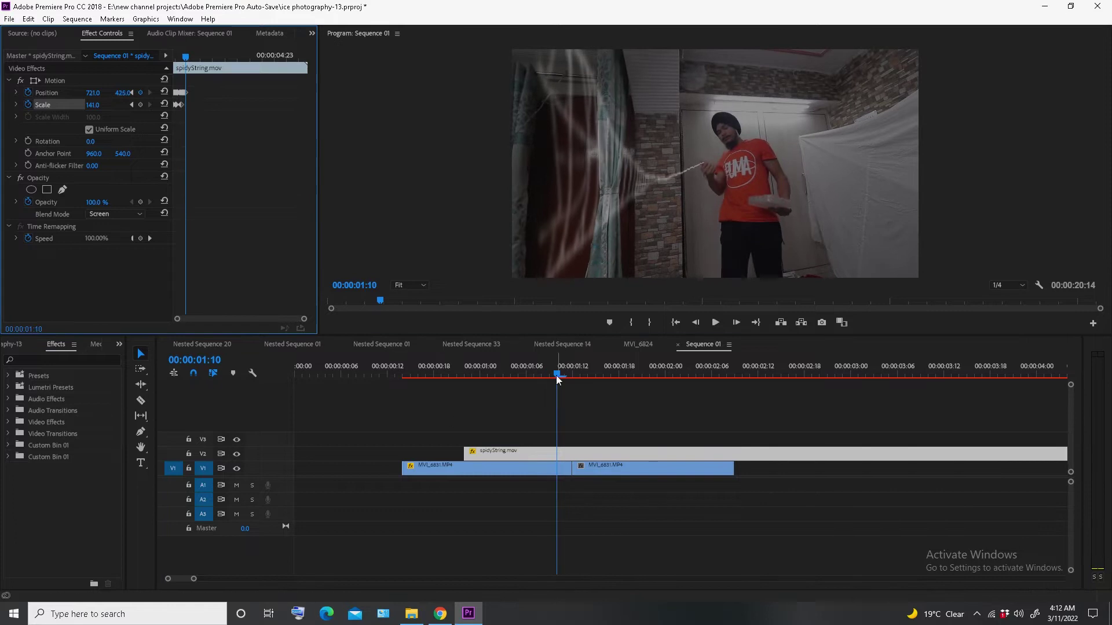
{"action": "key", "text": "Right"}
{"action": "key", "text": "Right"}
Razor-cut the spidyString clip at about 1:12 and delete its right-hand piece
{"action": "key", "text": "c"}
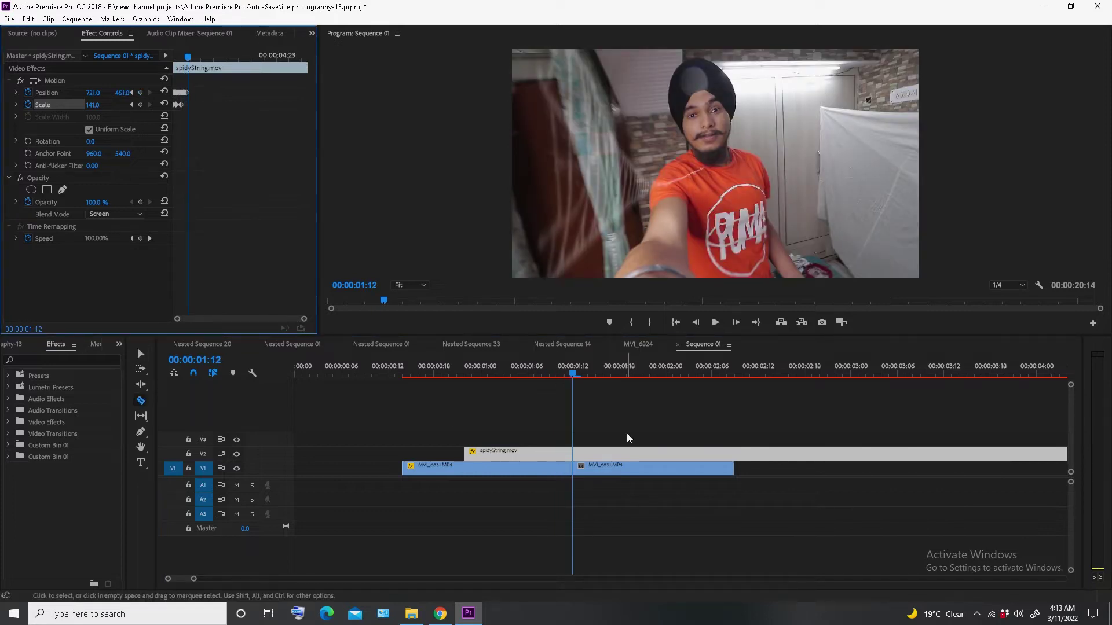
{"action": "left_click", "coordinate": [582, 454]}
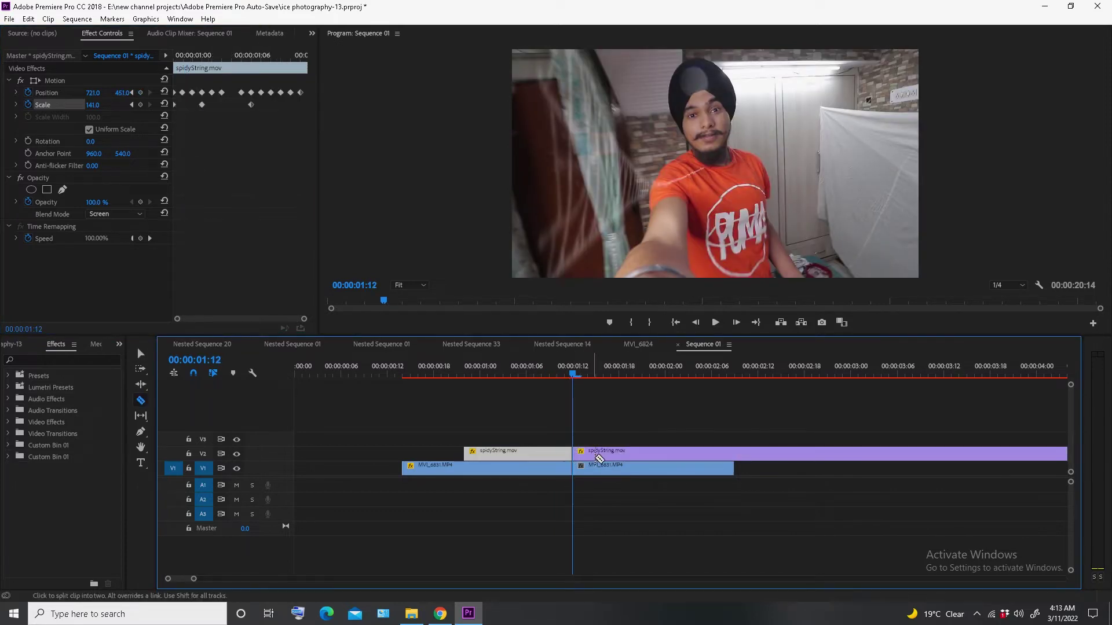
{"action": "key", "text": "v"}
{"action": "left_click", "coordinate": [611, 456]}
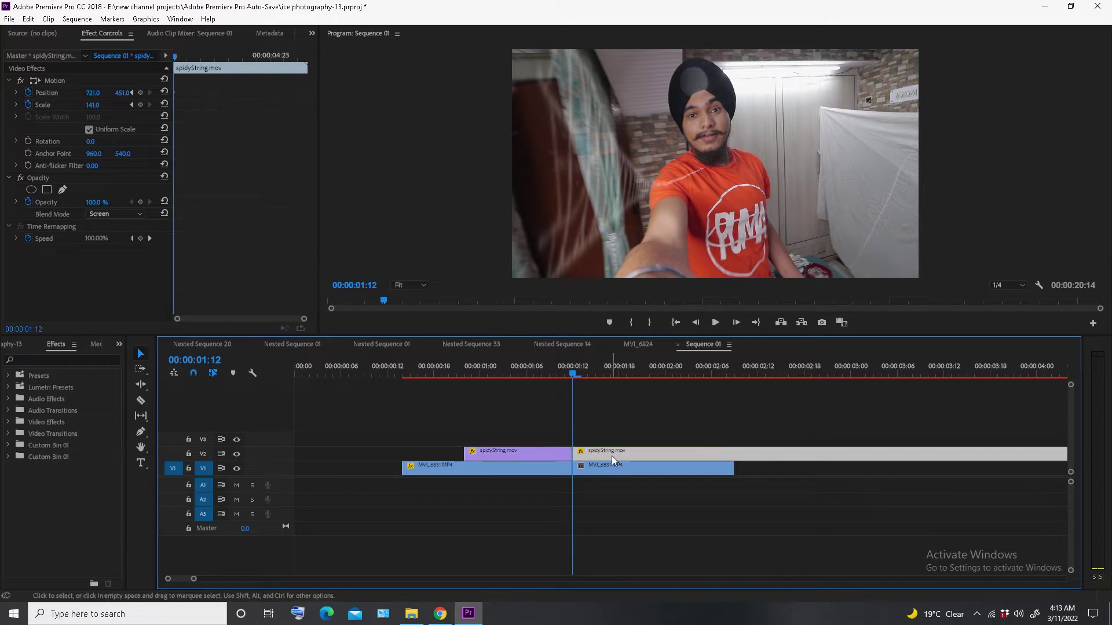
{"action": "key", "text": "Delete"}
{"action": "mouse_move", "coordinate": [572, 375]}
{"action": "left_mouse_down"}
{"action": "mouse_move", "coordinate": [538, 380]}
{"action": "mouse_move", "coordinate": [579, 384]}
{"action": "left_mouse_up"}
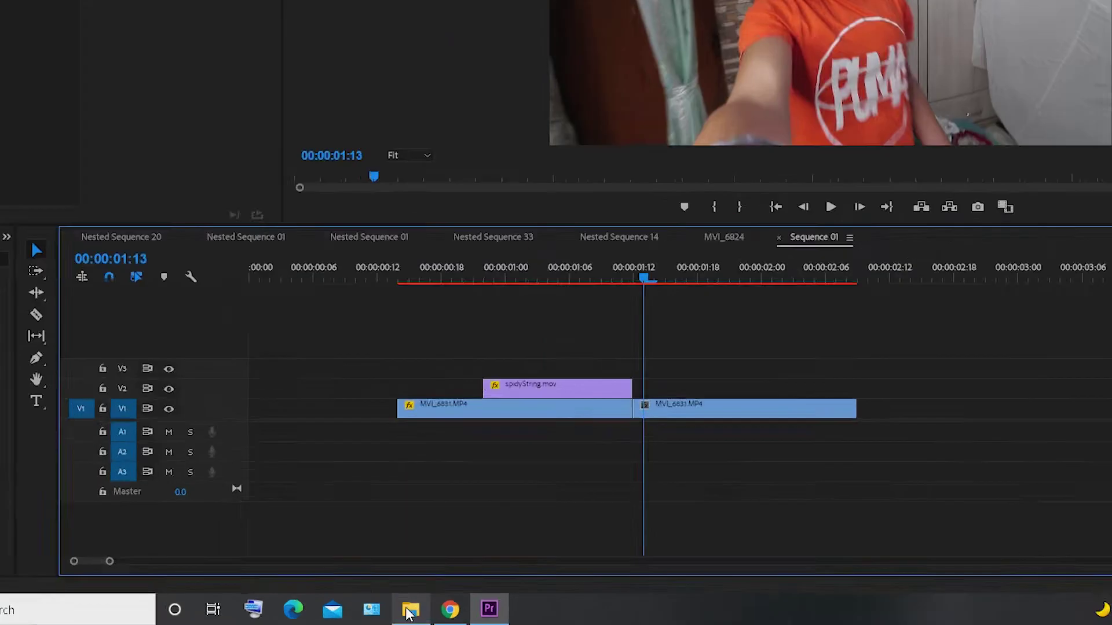
Bring spidySplat.mov from File Explorer onto the track above the web string
{"action": "left_click", "coordinate": [411, 614]}
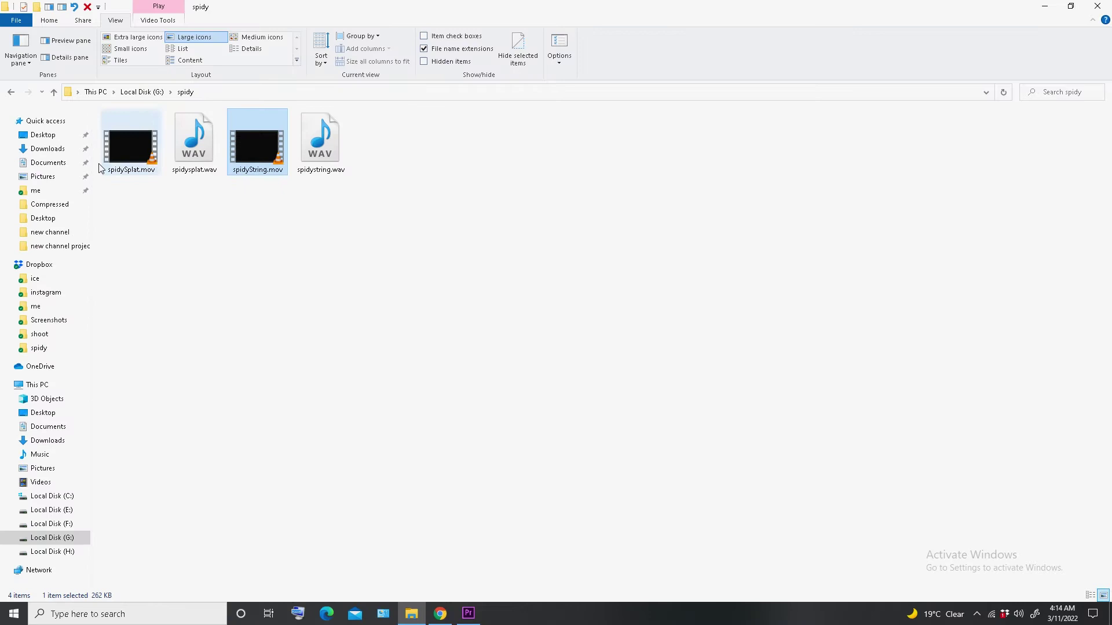
{"action": "left_click", "coordinate": [132, 216]}
{"action": "left_click_drag", "start_coordinate": [132, 216], "coordinate": [528, 623]}
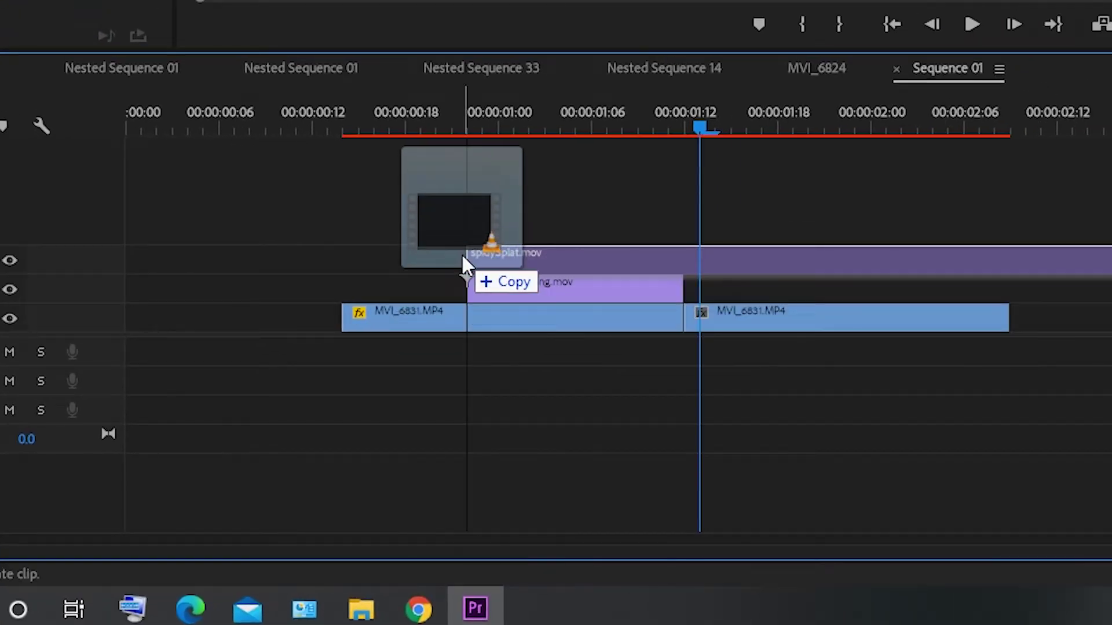
{"action": "left_click_drag", "start_coordinate": [528, 622], "coordinate": [497, 238]}
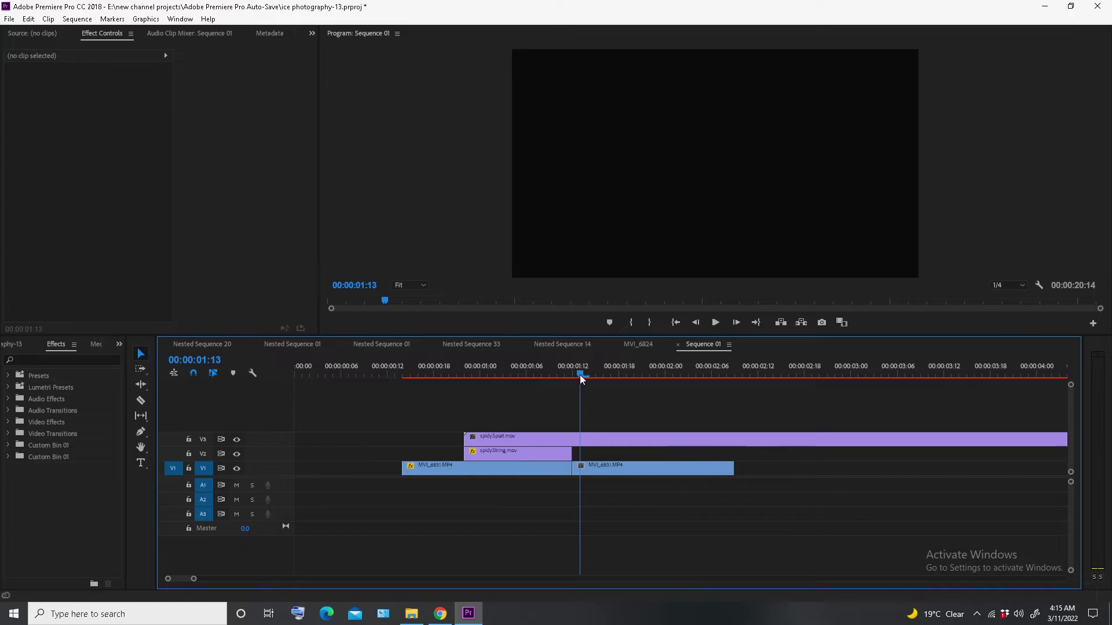
Trim spidySplat's start and razor-cut it where the string clip ends
{"action": "left_click_drag", "start_coordinate": [582, 379], "coordinate": [588, 375]}
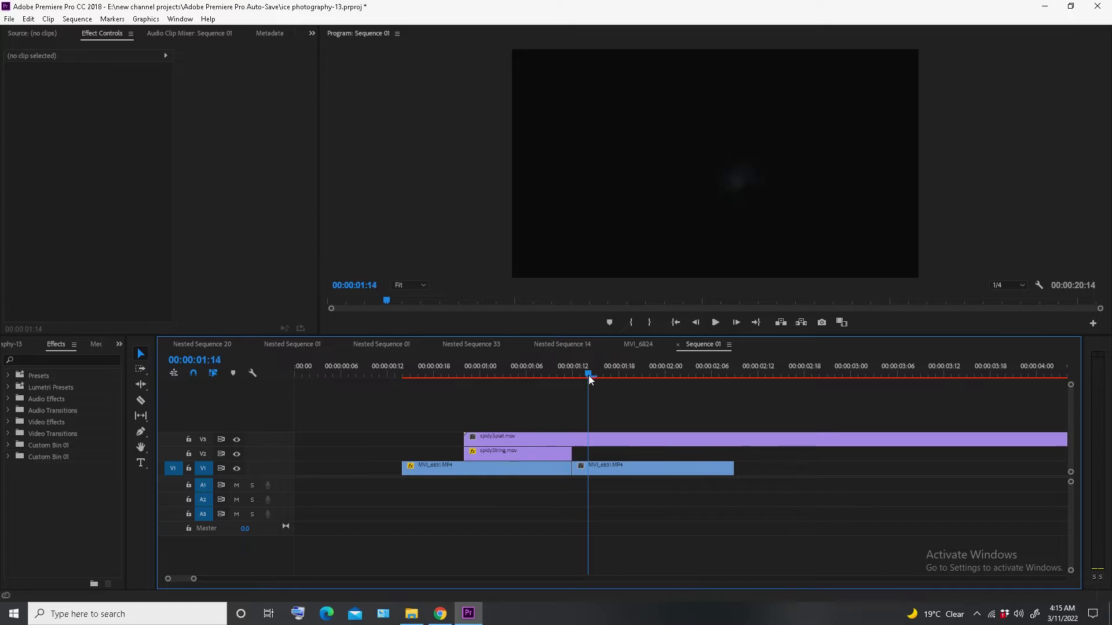
{"action": "mouse_move", "coordinate": [474, 441]}
{"action": "left_mouse_down"}
{"action": "mouse_move", "coordinate": [600, 442]}
{"action": "mouse_move", "coordinate": [495, 439]}
{"action": "left_mouse_up"}
{"action": "key", "text": "c"}
{"action": "left_click", "coordinate": [574, 441]}
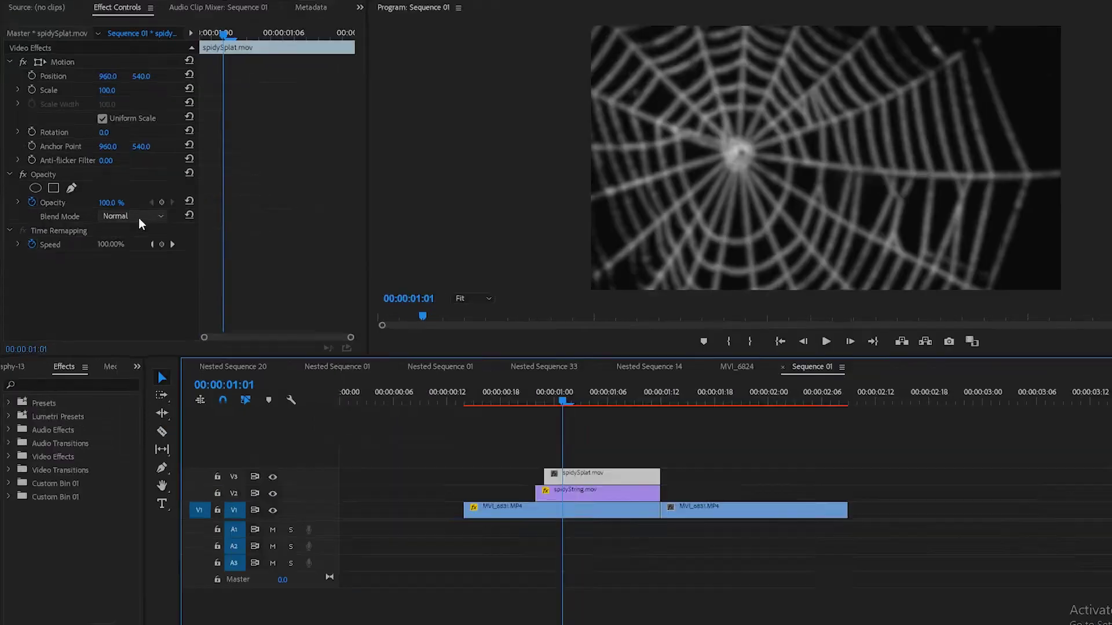
Give spidySplat Screen blending, 52% opacity and 127 scale
{"action": "left_click", "coordinate": [137, 215]}
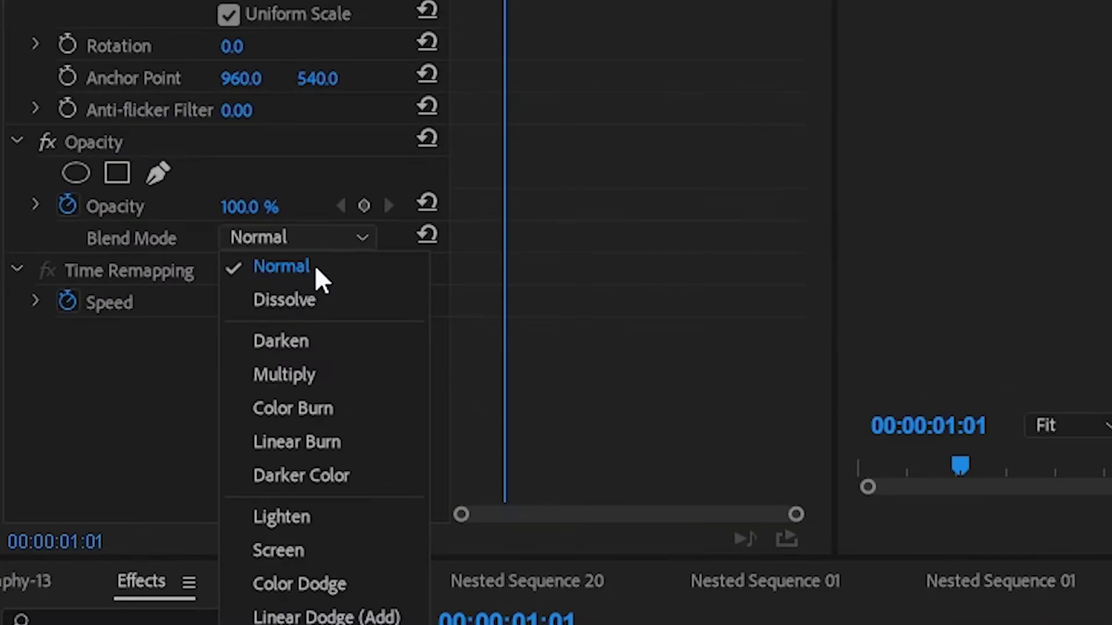
{"action": "left_click", "coordinate": [340, 549]}
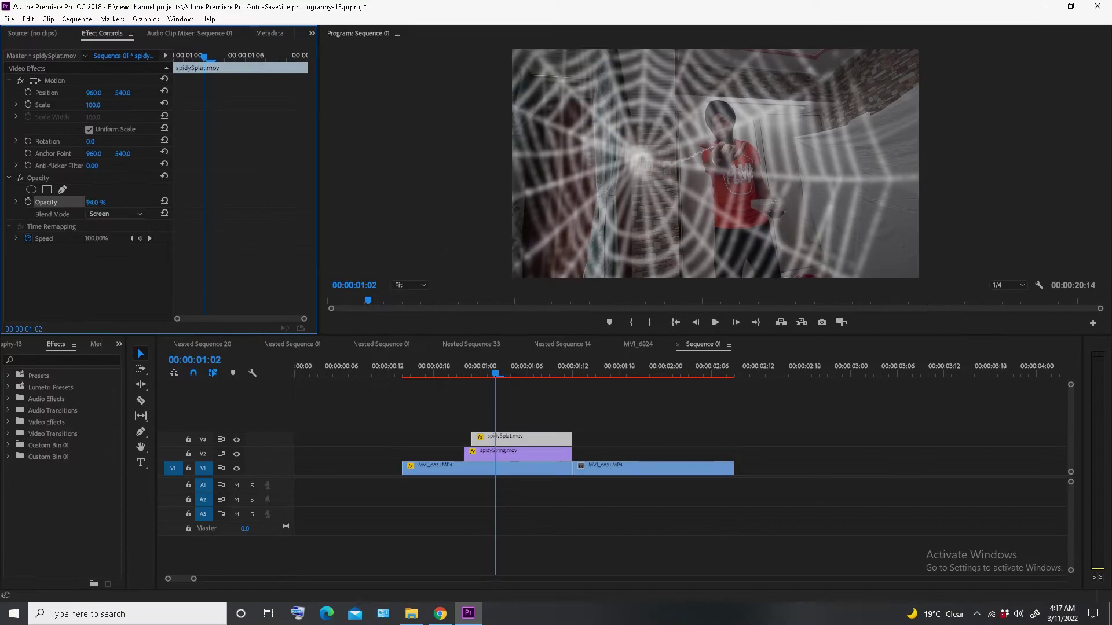
{"action": "left_click_drag", "start_coordinate": [95, 202], "coordinate": [81, 202]}
{"action": "left_click_drag", "start_coordinate": [93, 105], "coordinate": [52, 92]}
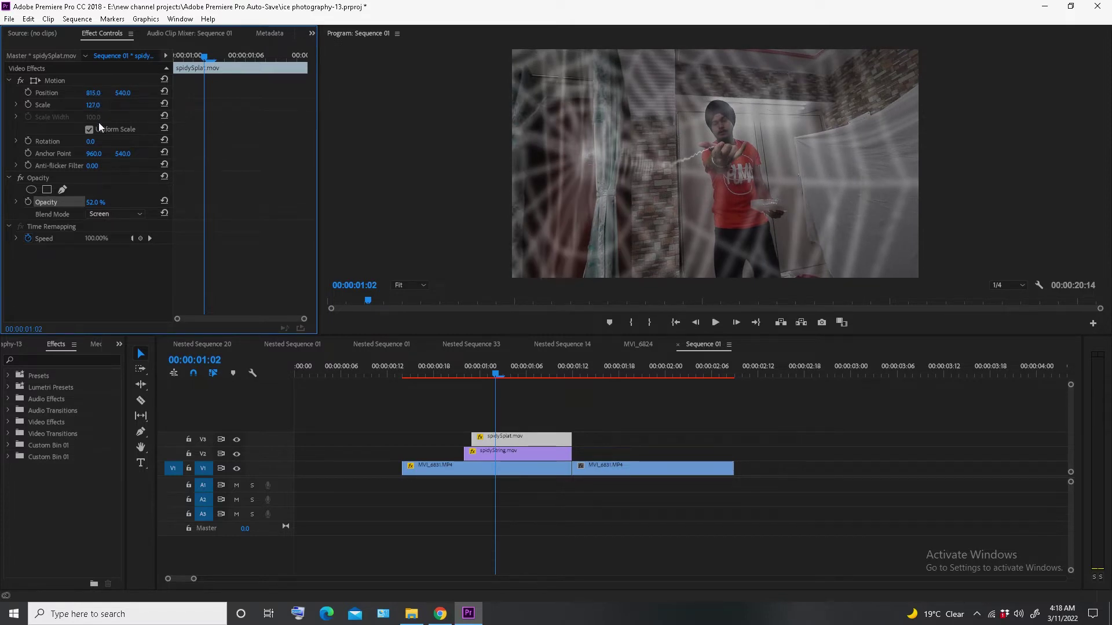
Start the spidySplat clip slightly later and play back the result
{"action": "left_click_drag", "start_coordinate": [481, 377], "coordinate": [487, 378]}
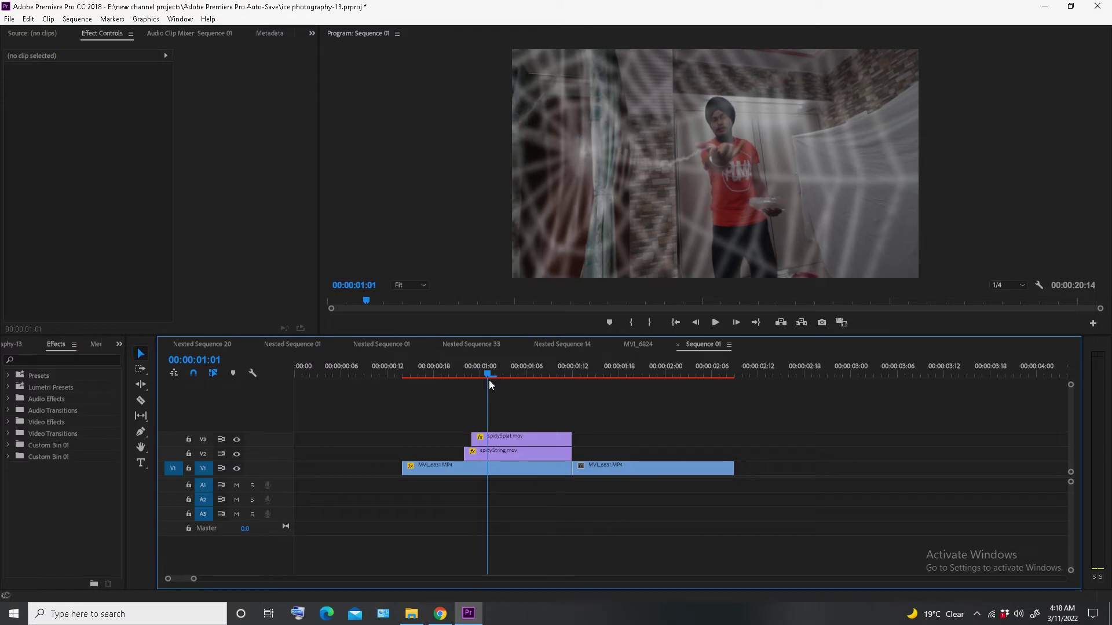
{"action": "left_click_drag", "start_coordinate": [518, 436], "coordinate": [533, 436]}
{"action": "key", "text": "space"}
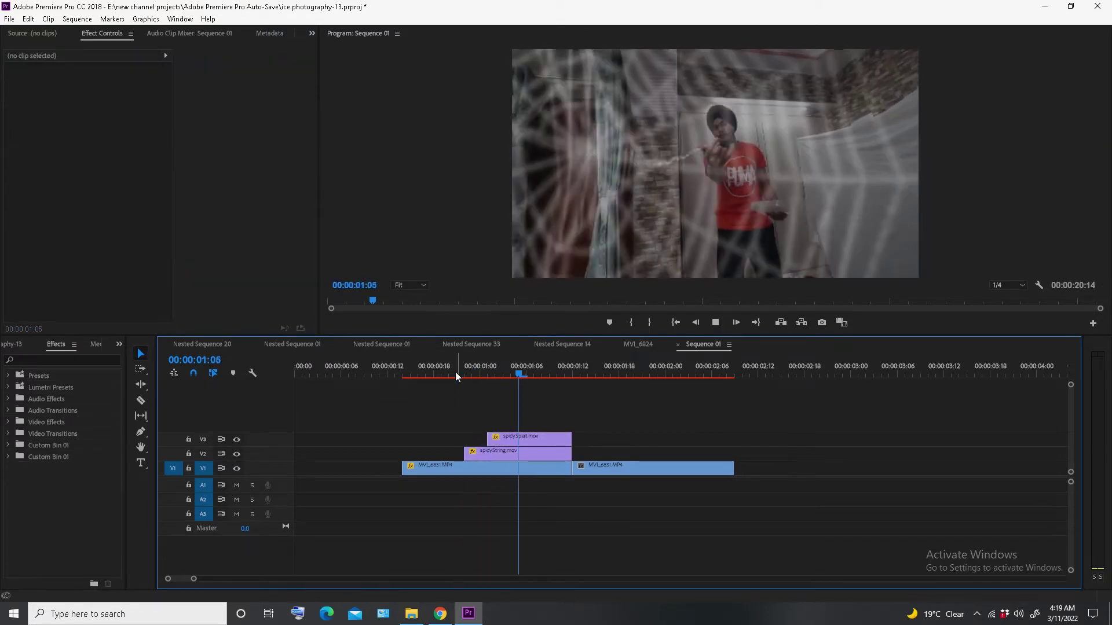
{"action": "key", "text": "space"}
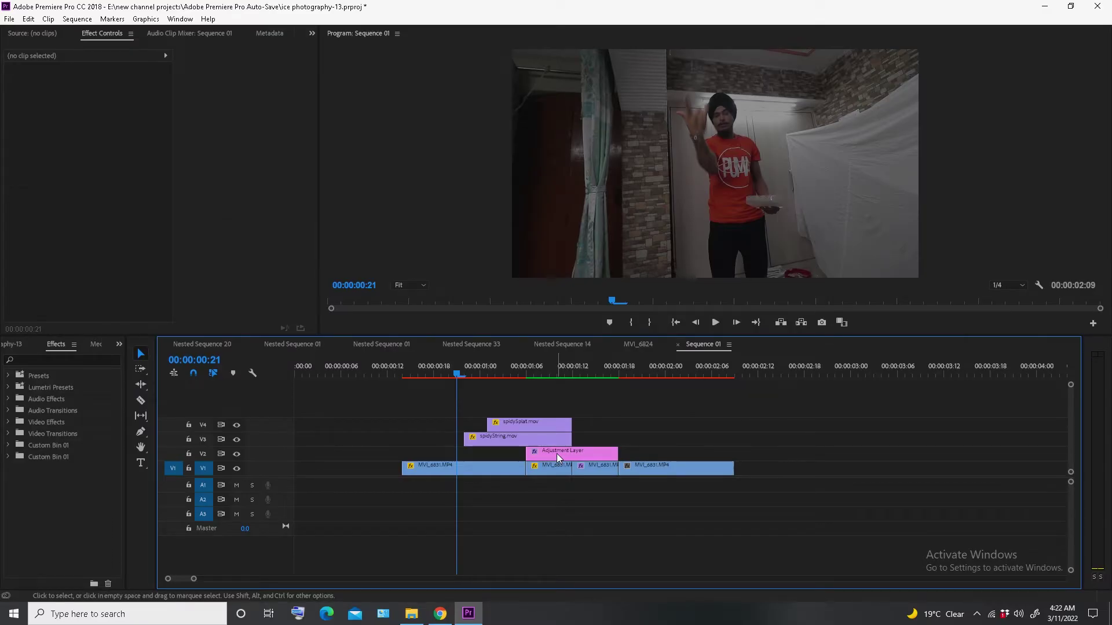
Add spidystring.wav and spidysplat.wav to A1, string sound shifted six frames earlier
{"action": "left_click", "coordinate": [406, 617]}
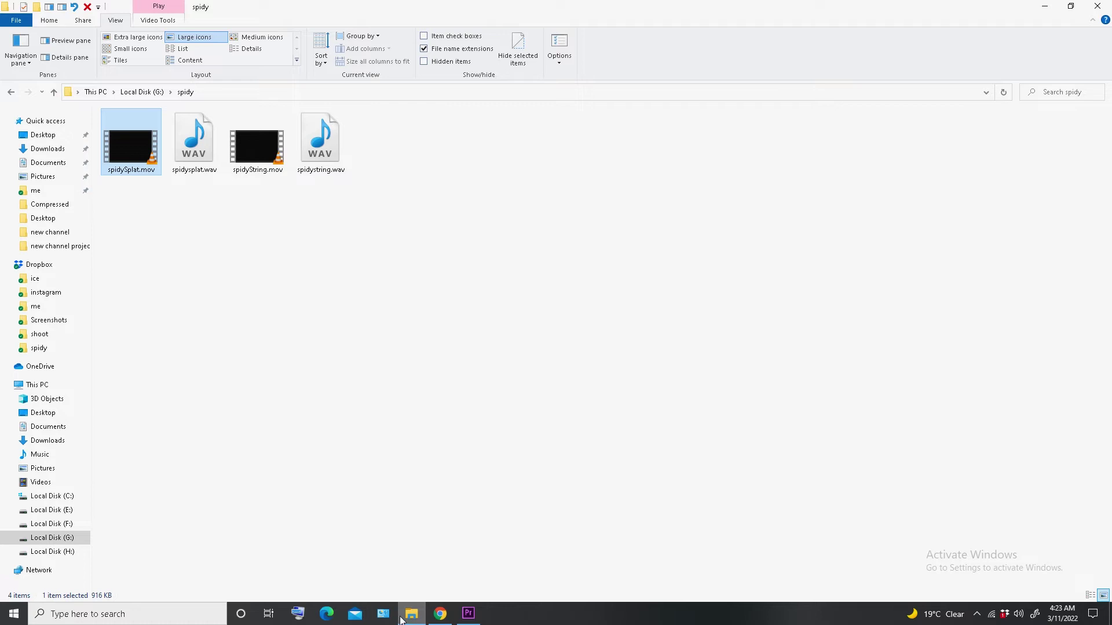
{"action": "left_click_drag", "start_coordinate": [332, 176], "coordinate": [432, 392]}
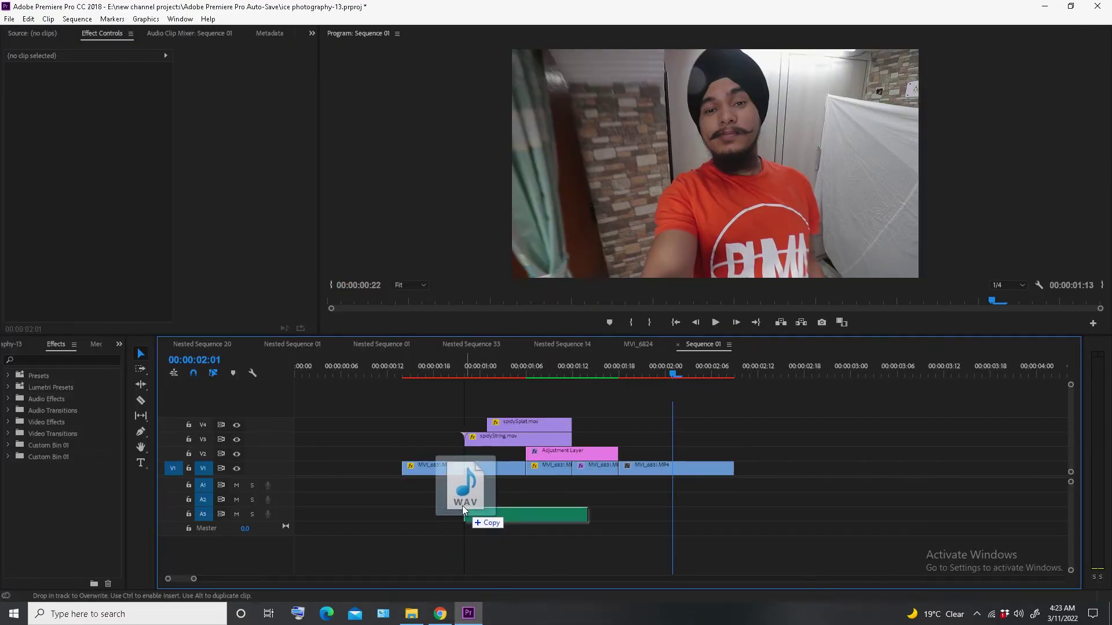
{"action": "left_click_drag", "start_coordinate": [470, 618], "coordinate": [440, 486]}
{"action": "left_click", "coordinate": [411, 614]}
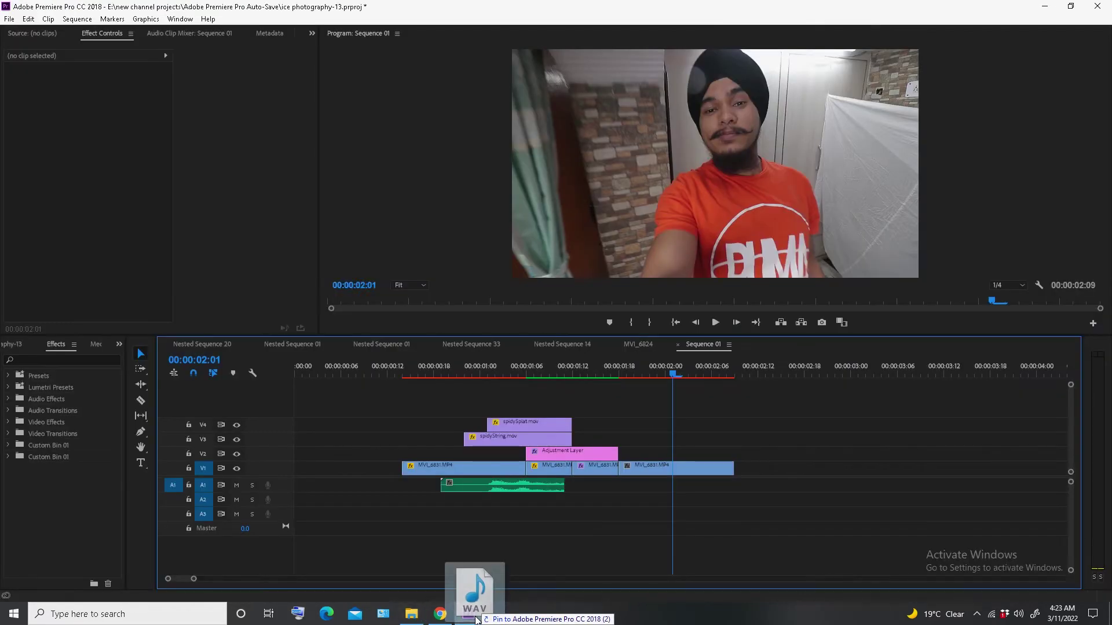
{"action": "left_click_drag", "start_coordinate": [476, 619], "coordinate": [618, 515]}
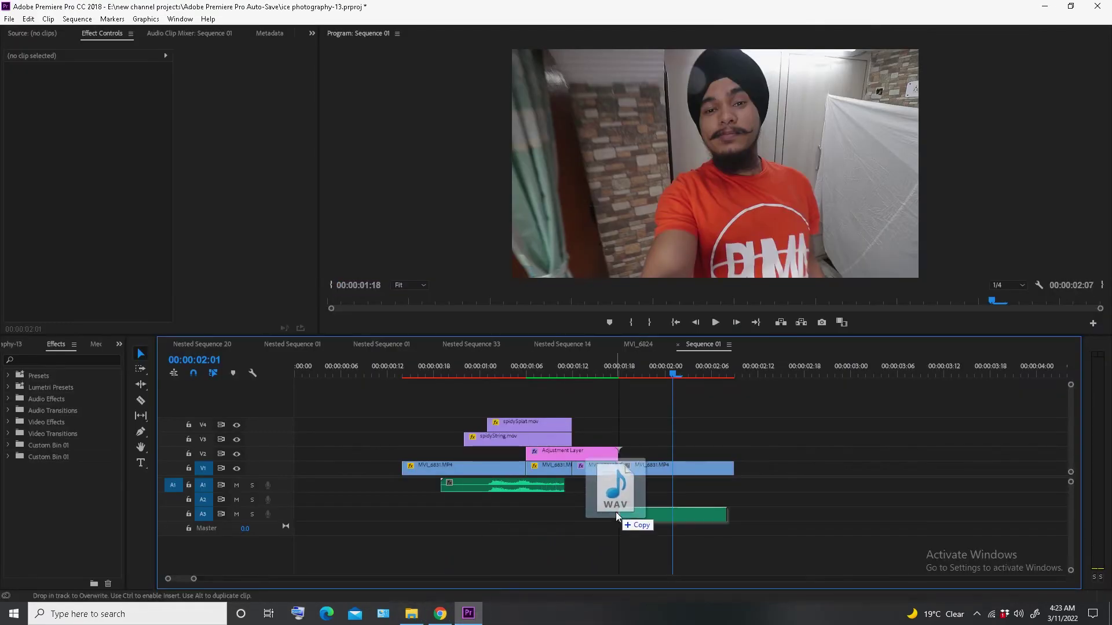
{"action": "left_click", "coordinate": [460, 374]}
{"action": "left_click_drag", "start_coordinate": [501, 486], "coordinate": [455, 494]}
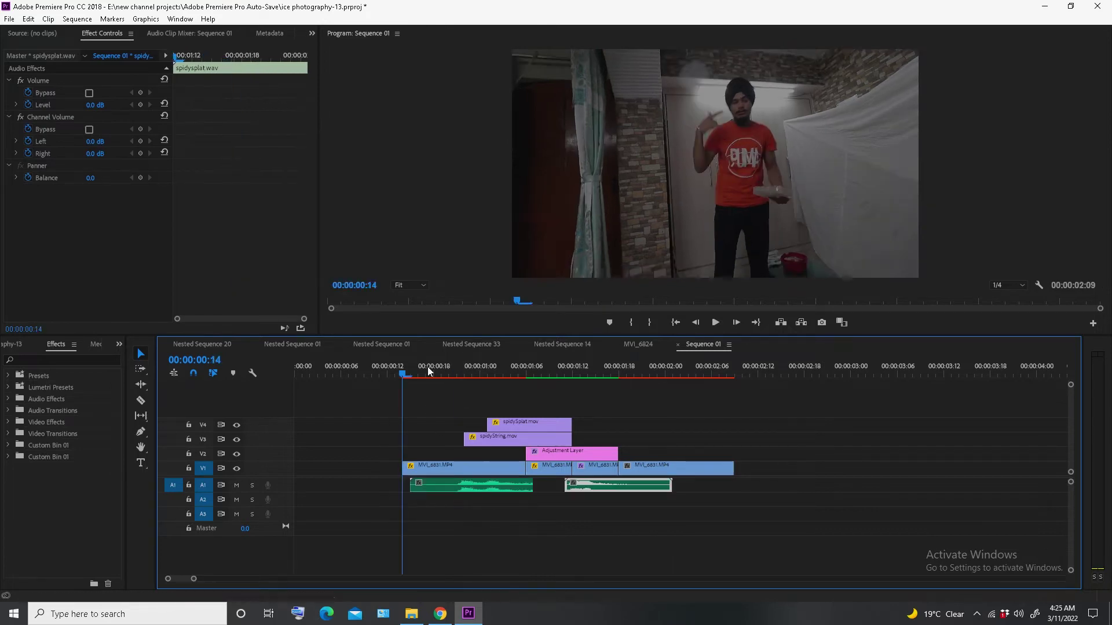
Play back the finished web effect with its sound effects
{"action": "key", "text": "space"}
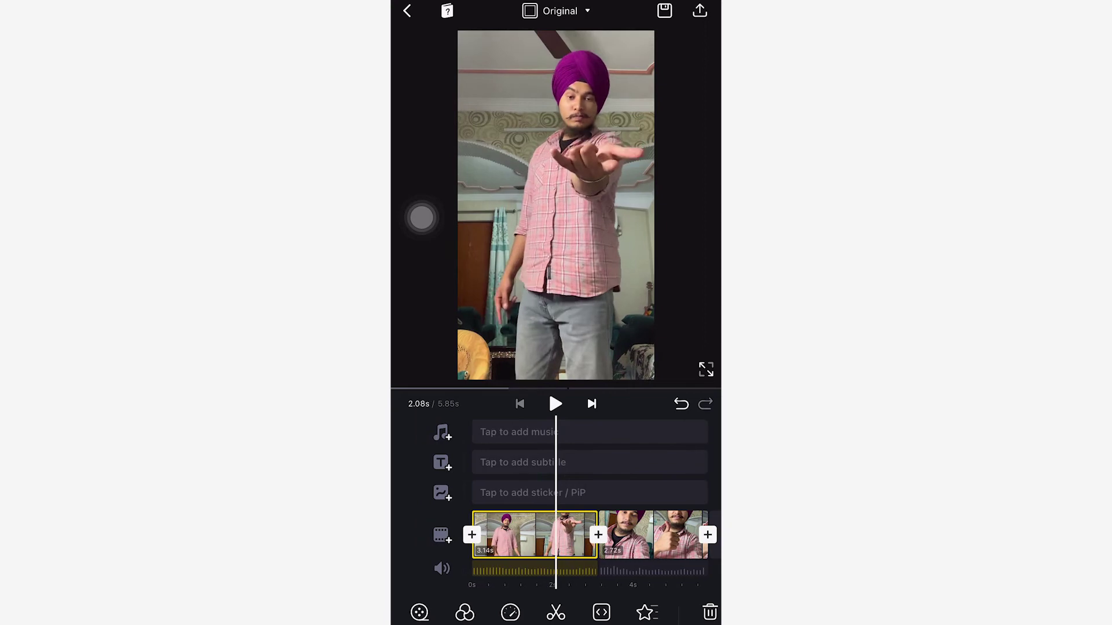
Add the web string video as a Color Dodge PiP overlay, rotated and enlarged along the arm
{"action": "left_click_drag", "start_coordinate": [579, 534], "coordinate": [571, 534]}
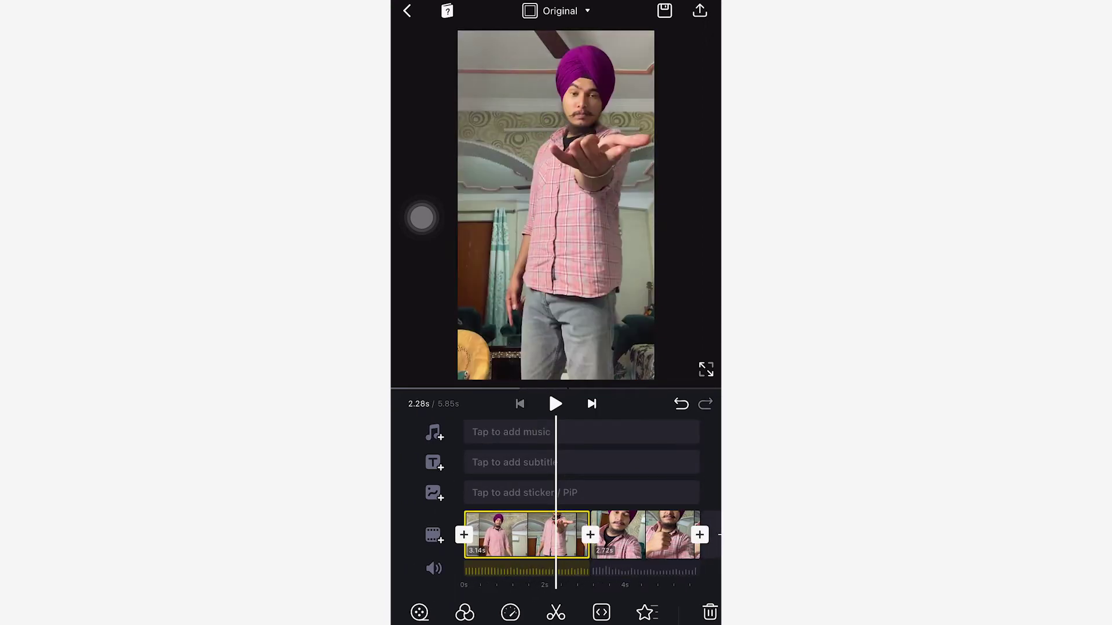
{"action": "left_click", "coordinate": [521, 493]}
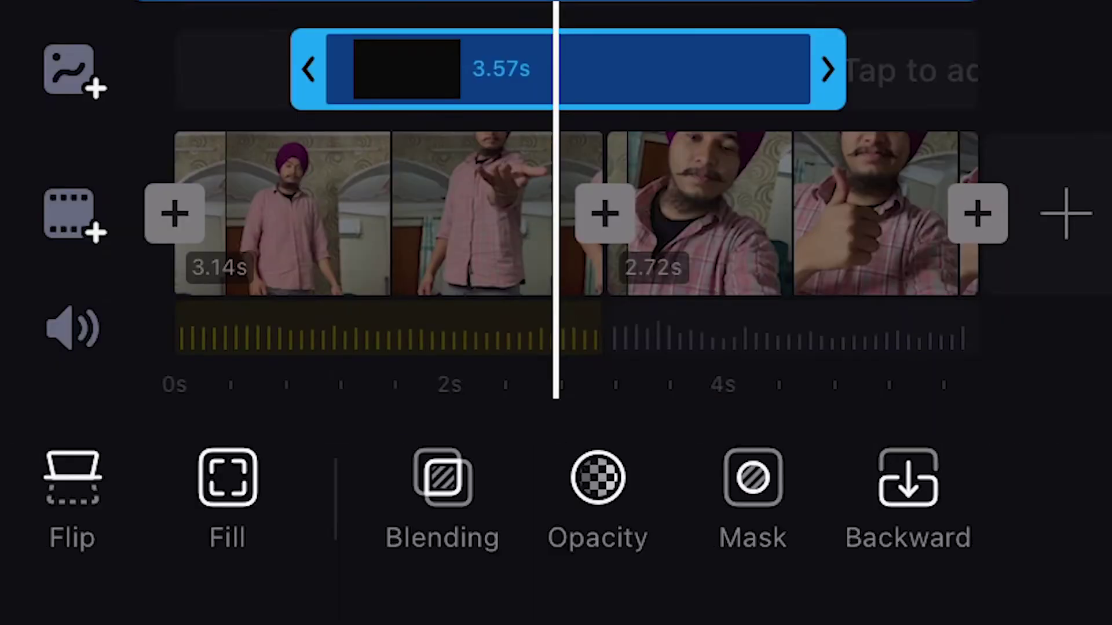
{"action": "left_click", "coordinate": [552, 478]}
{"action": "left_click_drag", "start_coordinate": [811, 91], "coordinate": [405, 91]}
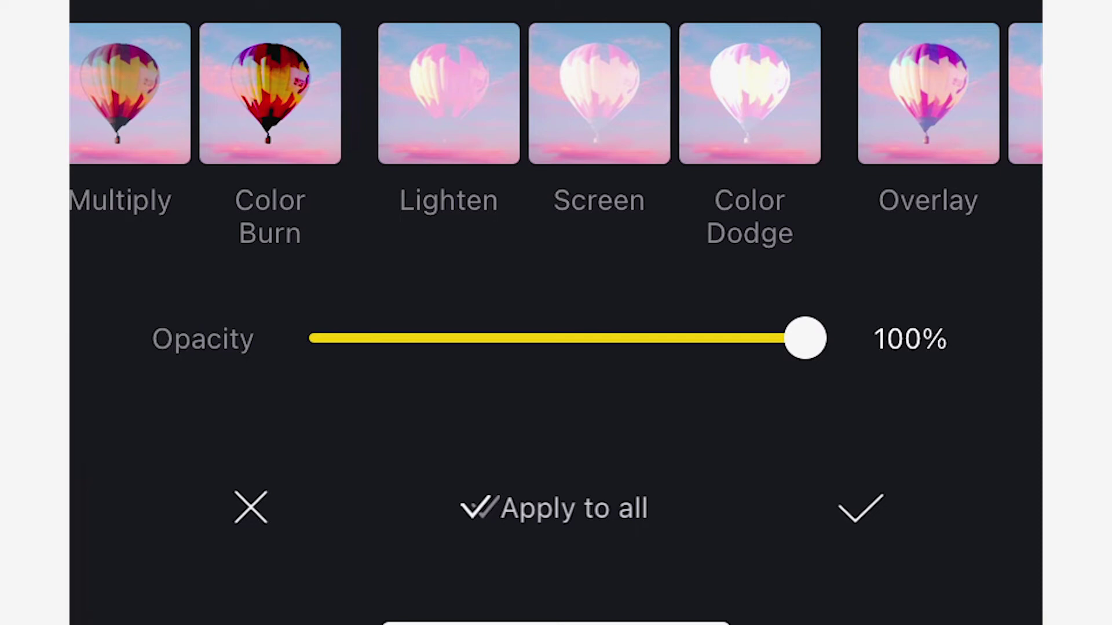
{"action": "left_click", "coordinate": [749, 91]}
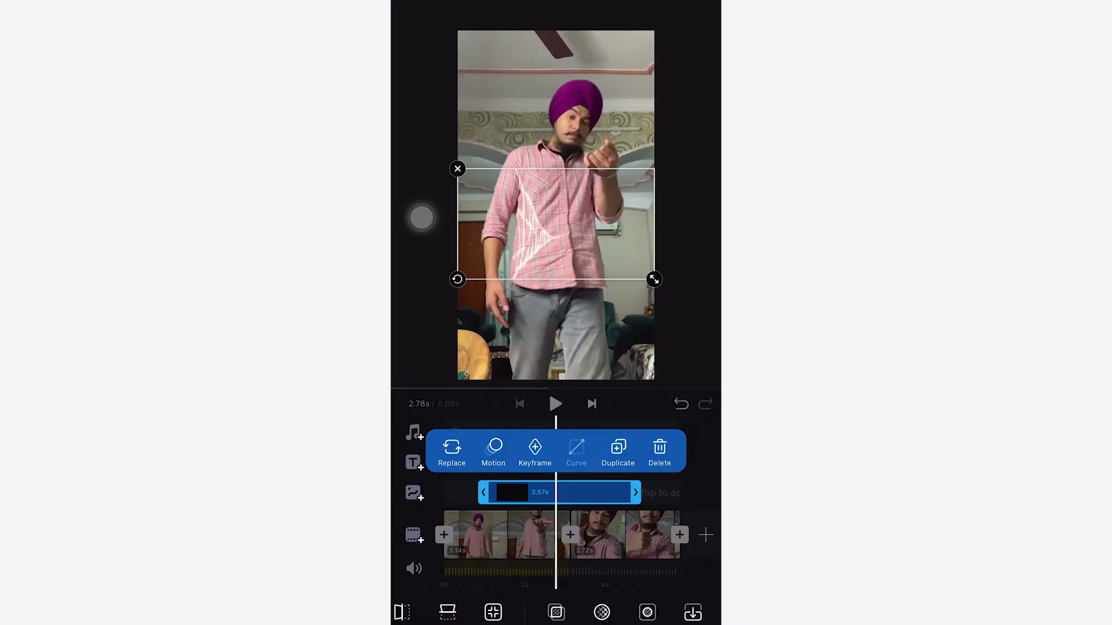
{"action": "left_click_drag", "start_coordinate": [654, 279], "coordinate": [718, 177]}
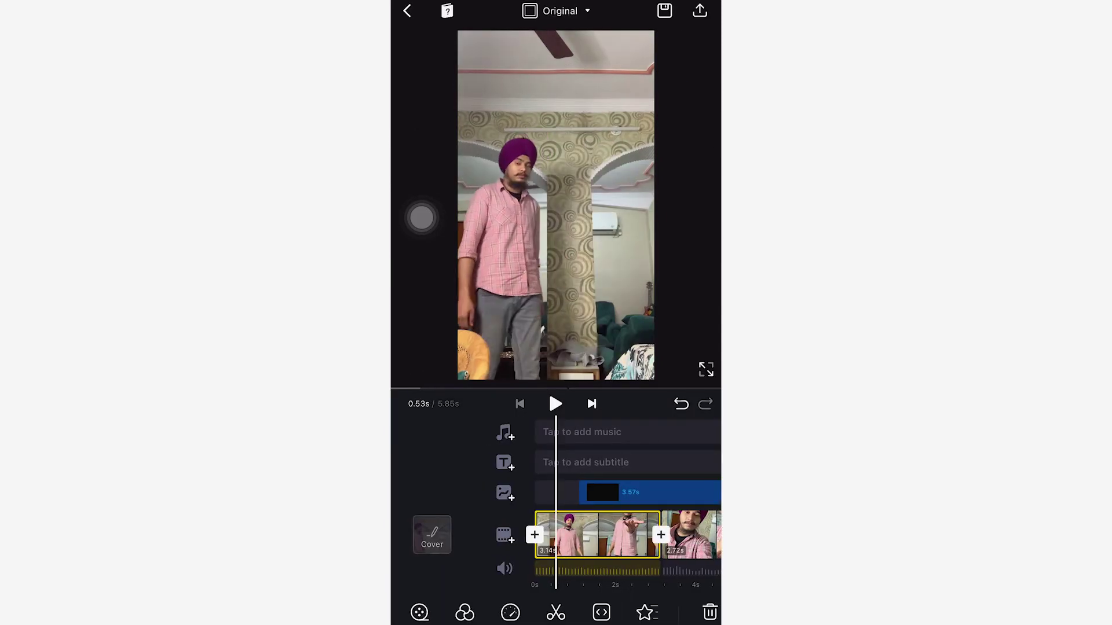
{"action": "left_click_drag", "start_coordinate": [605, 470], "coordinate": [545, 470]}
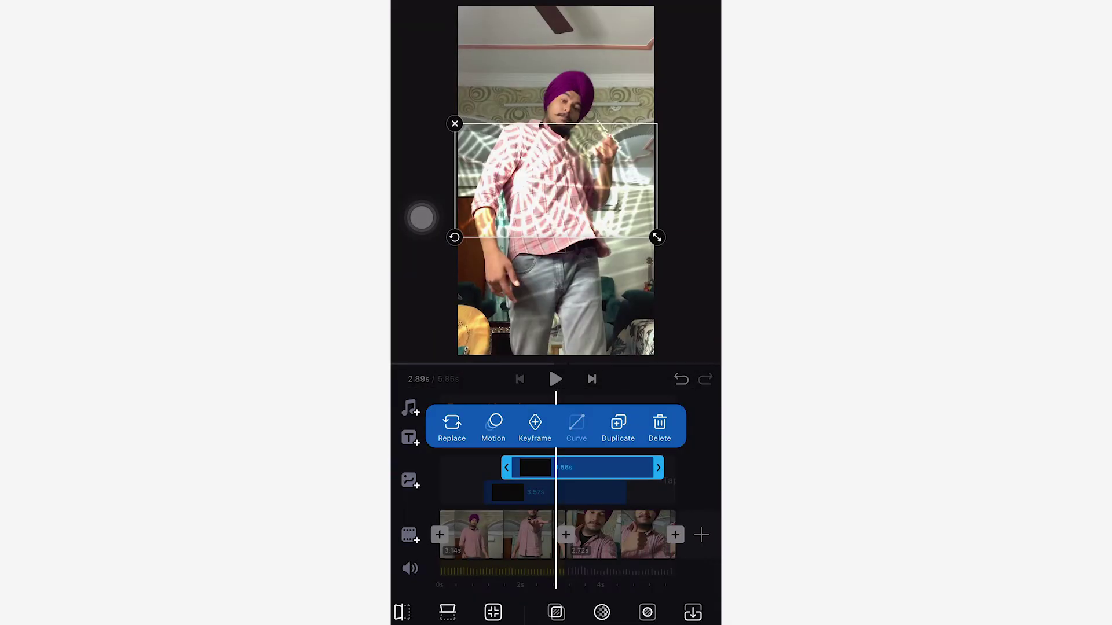
Enlarge the web splat overlay to fill the frame and open its blending options
{"action": "left_click_drag", "start_coordinate": [657, 237], "coordinate": [681, 362]}
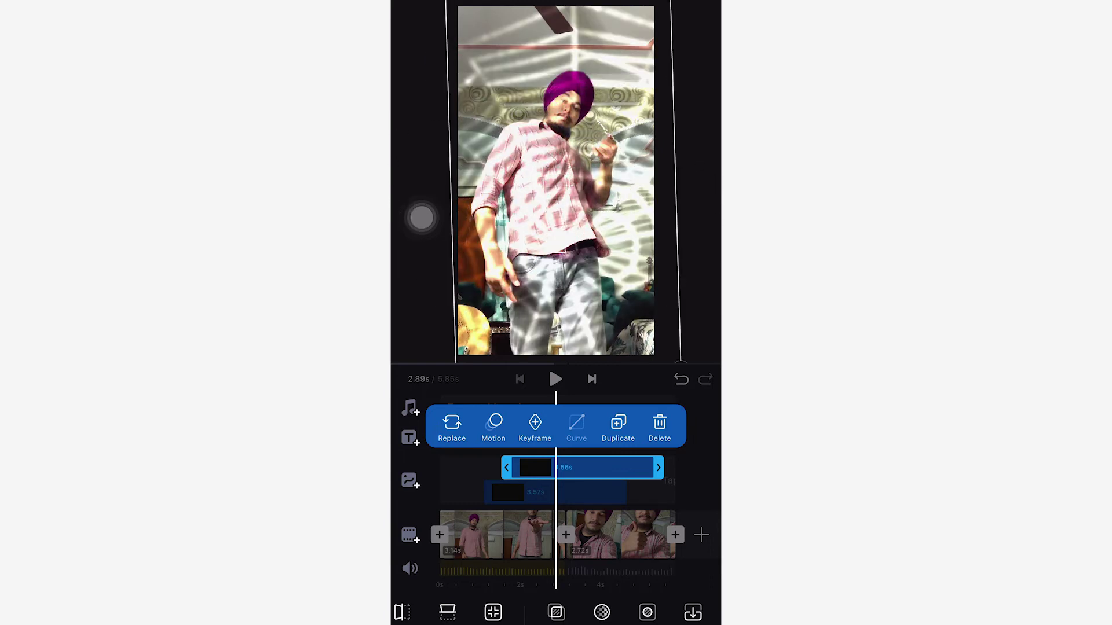
{"action": "left_click", "coordinate": [555, 612]}
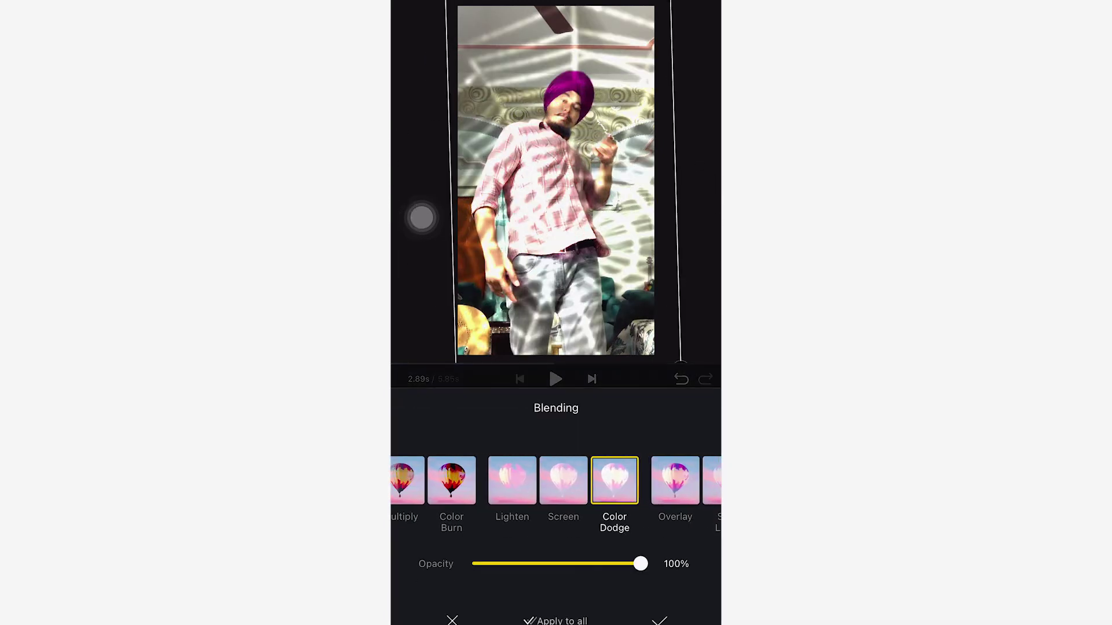